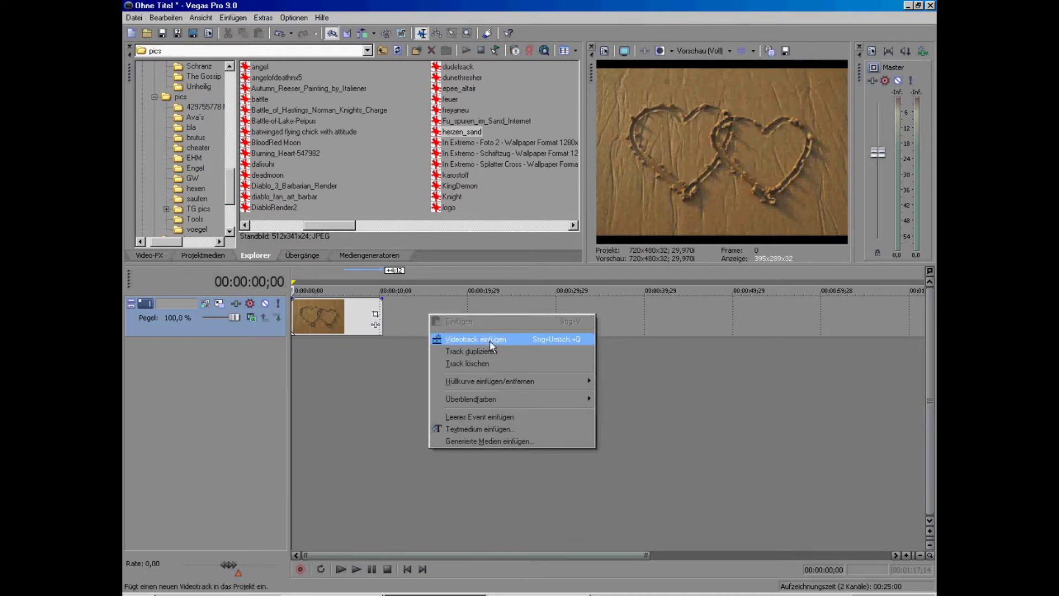
Insert two video tracks above the hearts image track and set the topmost track's composite mode to Multiplizieren (Maske).
{"action": "left_click", "coordinate": [485, 338]}
{"action": "right_click", "coordinate": [450, 319]}
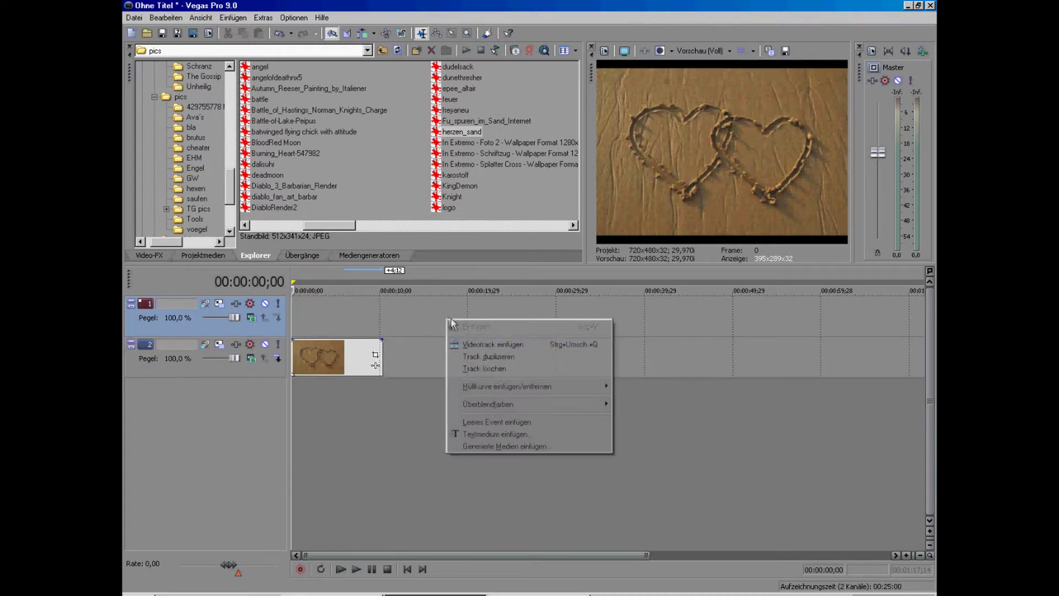
{"action": "left_click", "coordinate": [485, 343]}
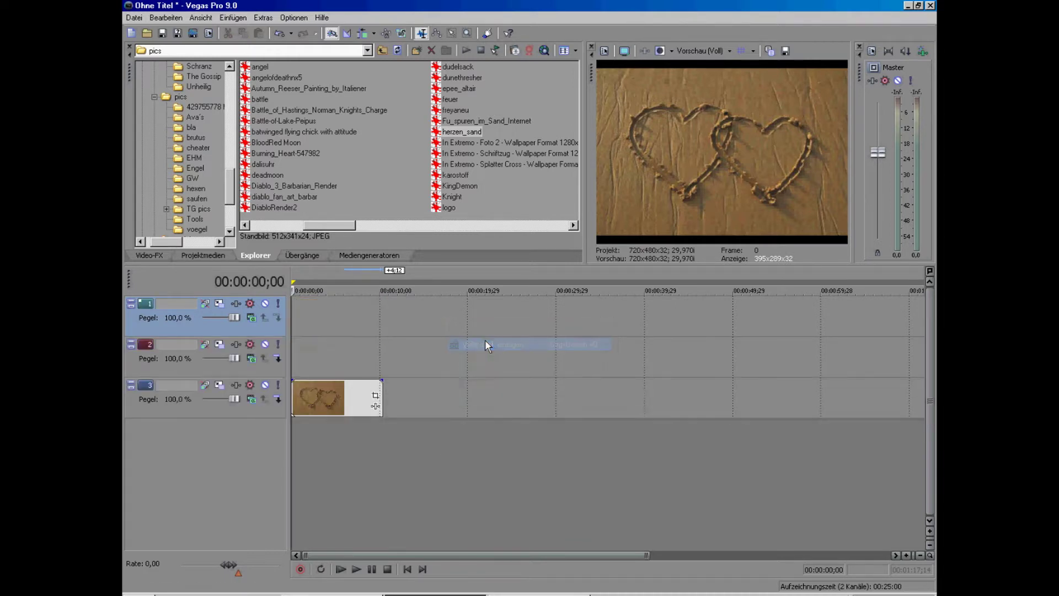
{"action": "left_click", "coordinate": [252, 318]}
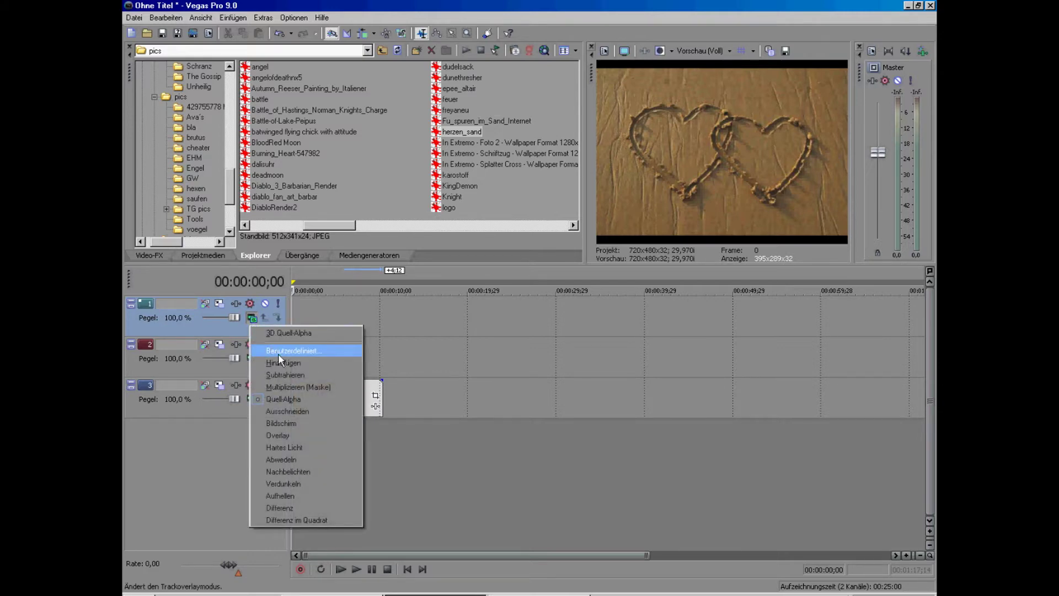
{"action": "left_click", "coordinate": [316, 386]}
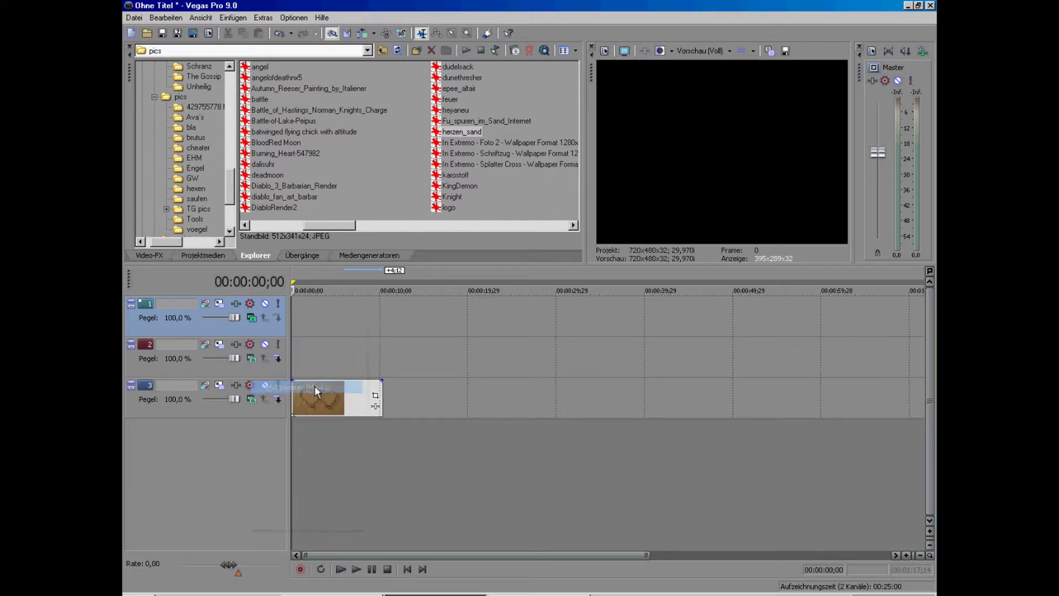
Assign the Sony Height Map plug-in as the custom composite mode of track 2.
{"action": "left_click", "coordinate": [253, 359]}
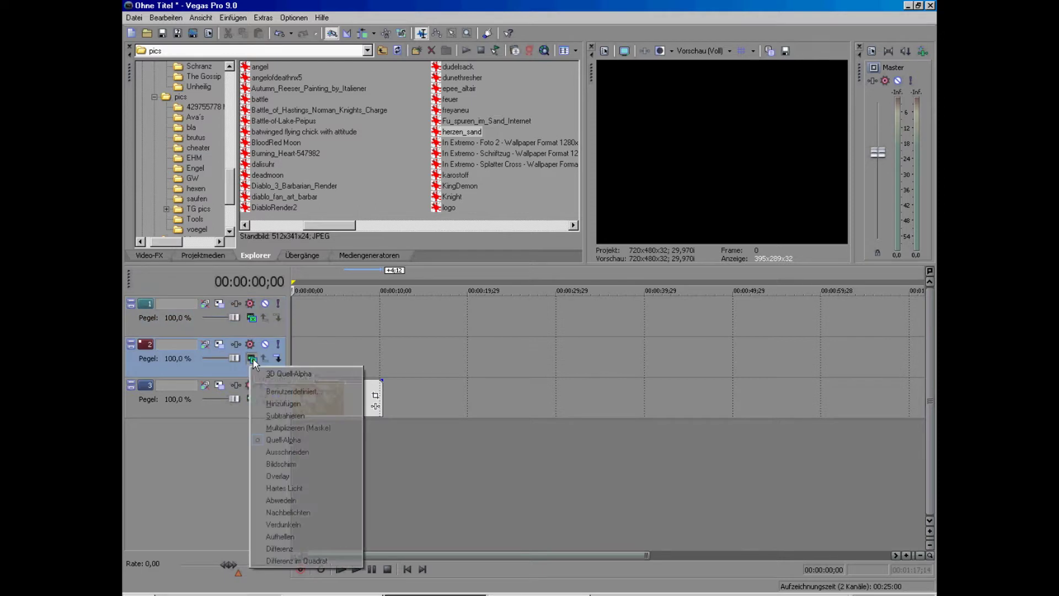
{"action": "left_click", "coordinate": [272, 390]}
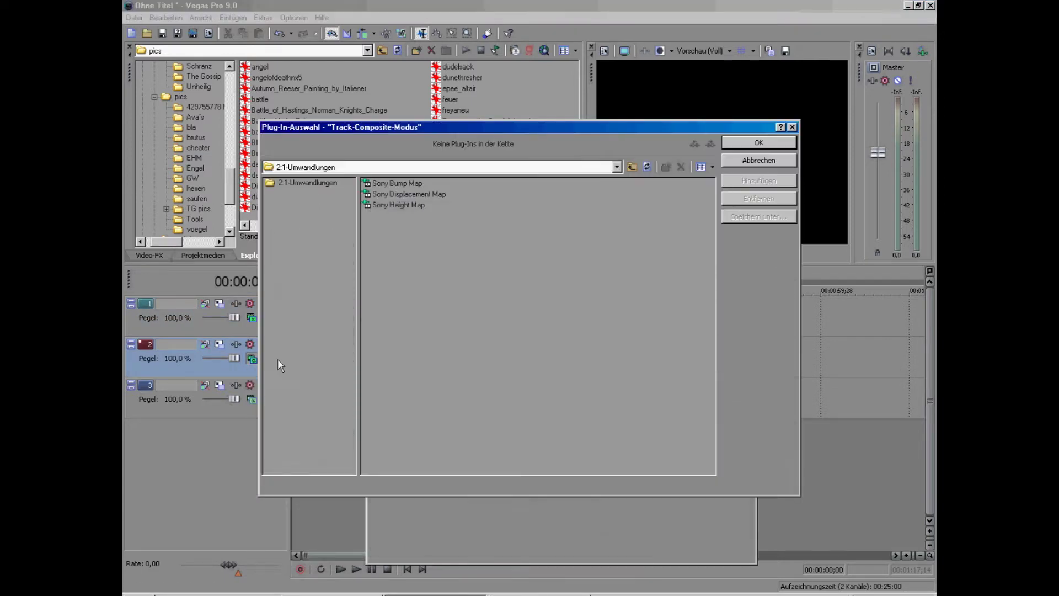
{"action": "left_click", "coordinate": [402, 204]}
{"action": "left_click", "coordinate": [764, 180]}
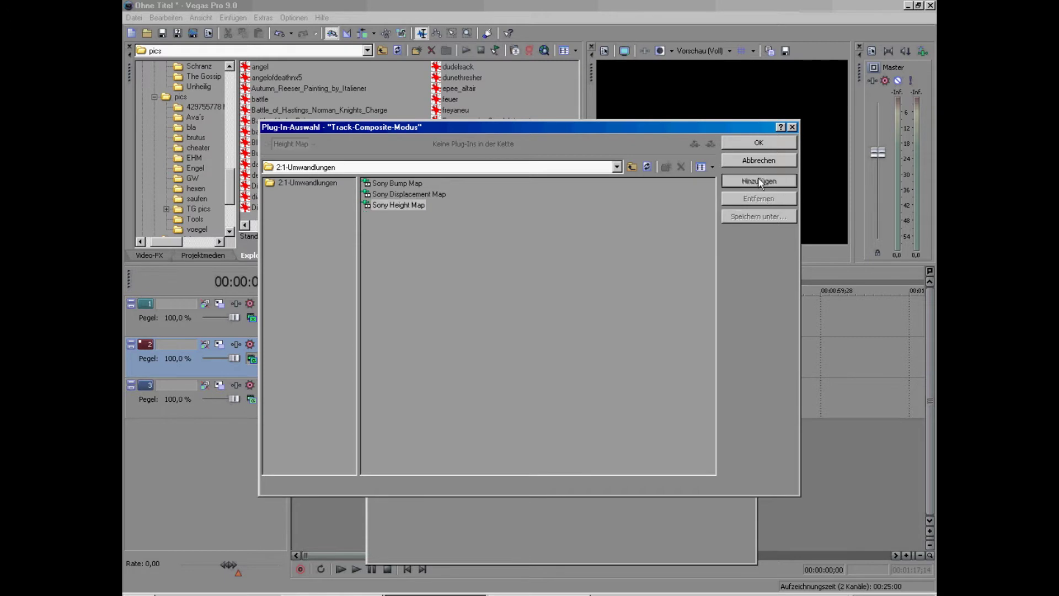
{"action": "left_click", "coordinate": [758, 141]}
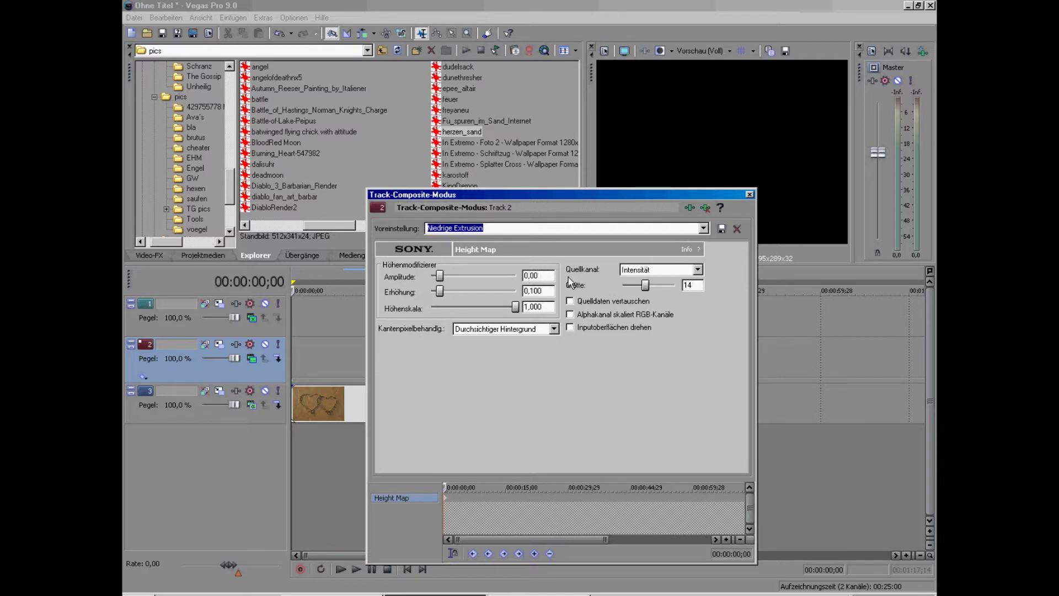
Set the Height Map's Amplitude to 0,076, Erhöhung to 0,036 and Glätte to 9, and close its settings.
{"action": "type", "text": "75"}
{"action": "key", "text": "BackSpace"}
{"action": "type", "text": "6"}
{"action": "left_click", "coordinate": [692, 285]}
{"action": "scroll", "coordinate": [643, 289], "scroll_direction": "down", "scroll_amount": 2}
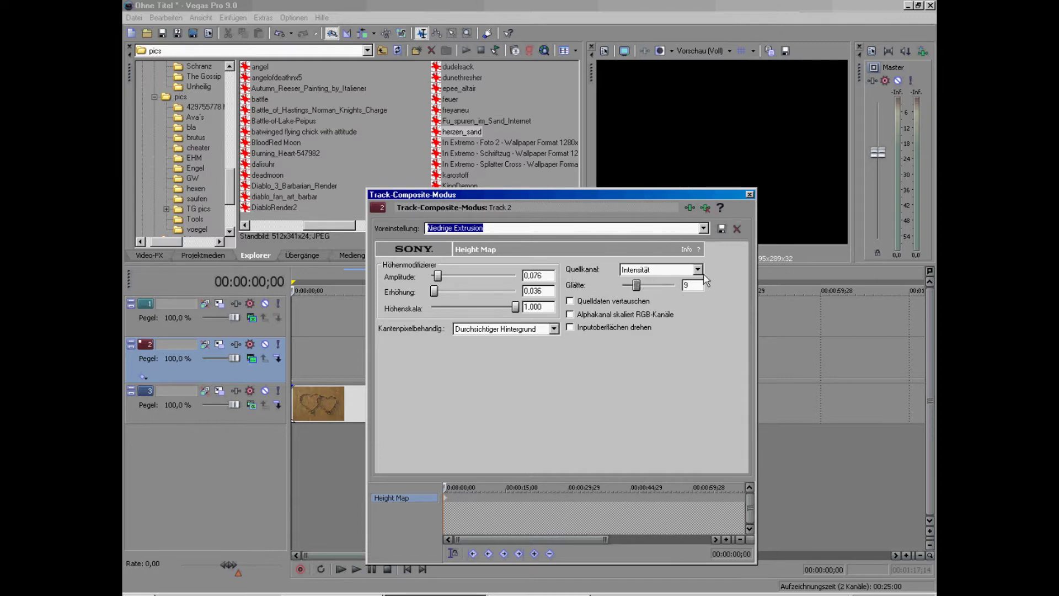
{"action": "left_click", "coordinate": [750, 195]}
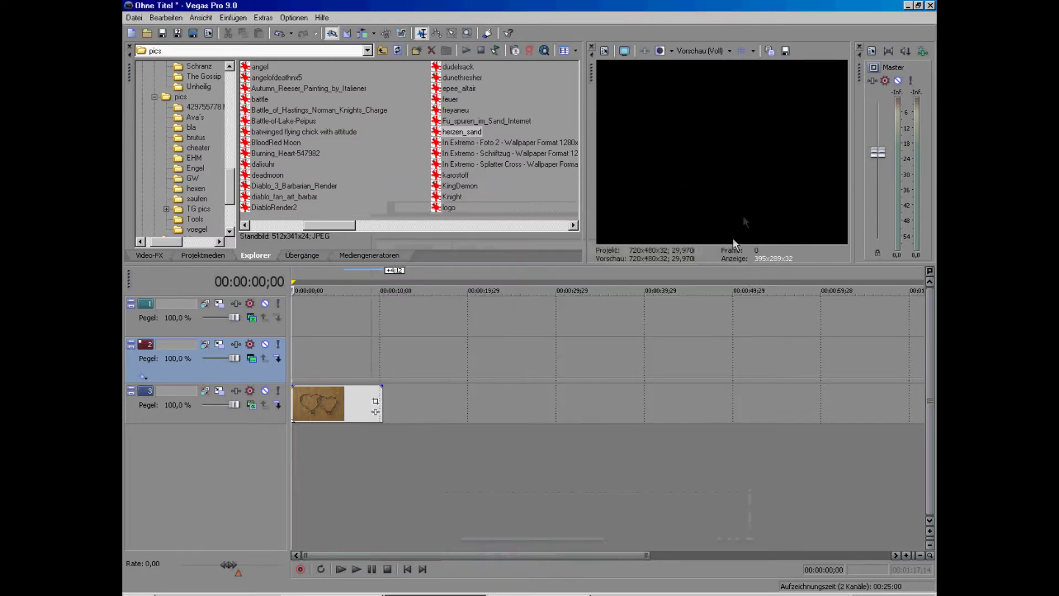
Insert a text medium on track 2 and replace its sample text with "Aboniert mich".
{"action": "right_click", "coordinate": [312, 353]}
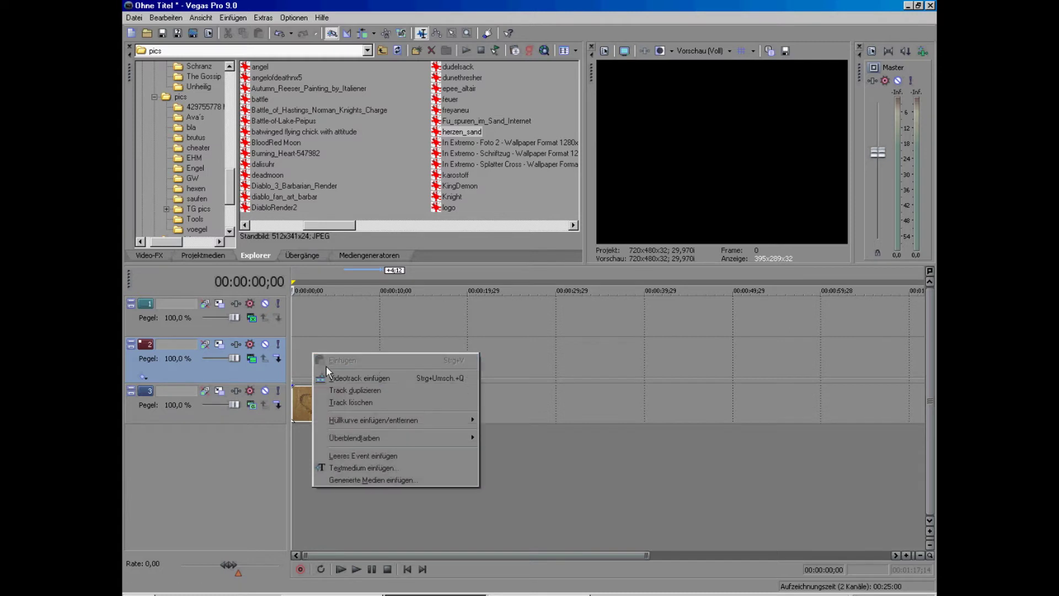
{"action": "left_click", "coordinate": [396, 467]}
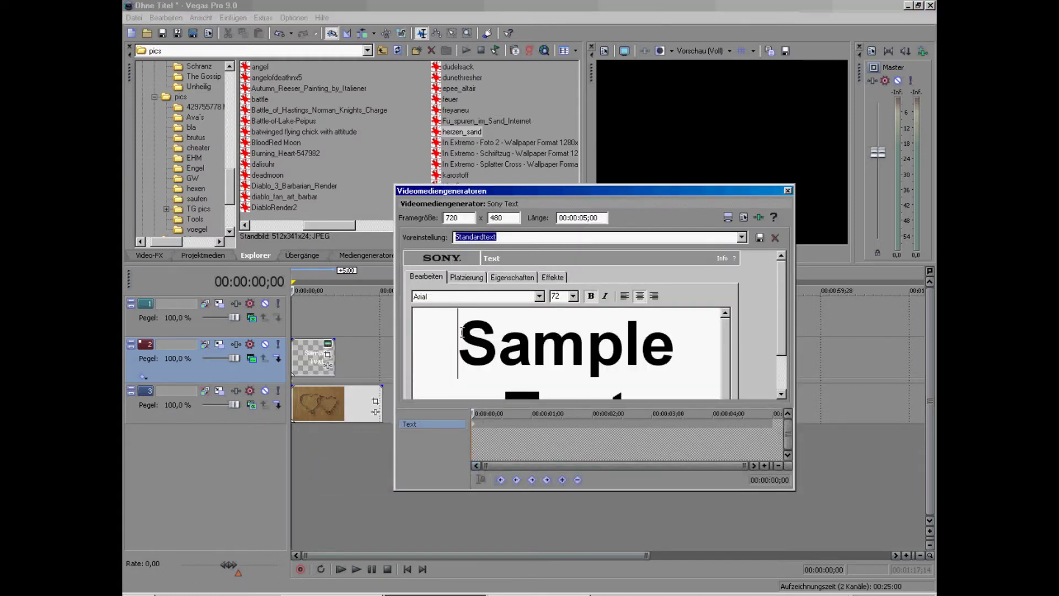
{"action": "left_click_drag", "start_coordinate": [452, 339], "coordinate": [713, 389]}
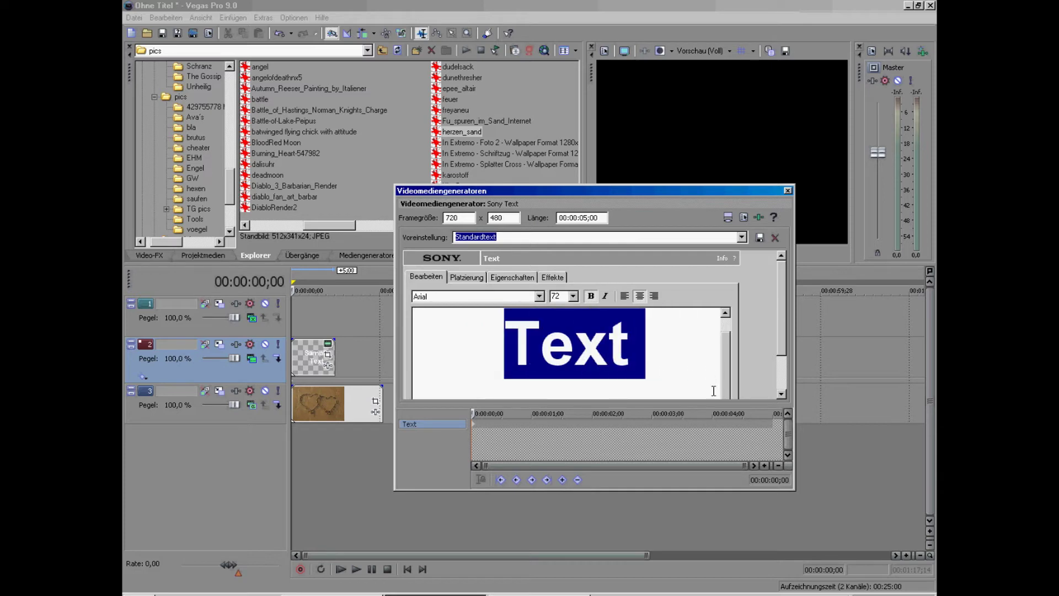
{"action": "key", "text": "Delete"}
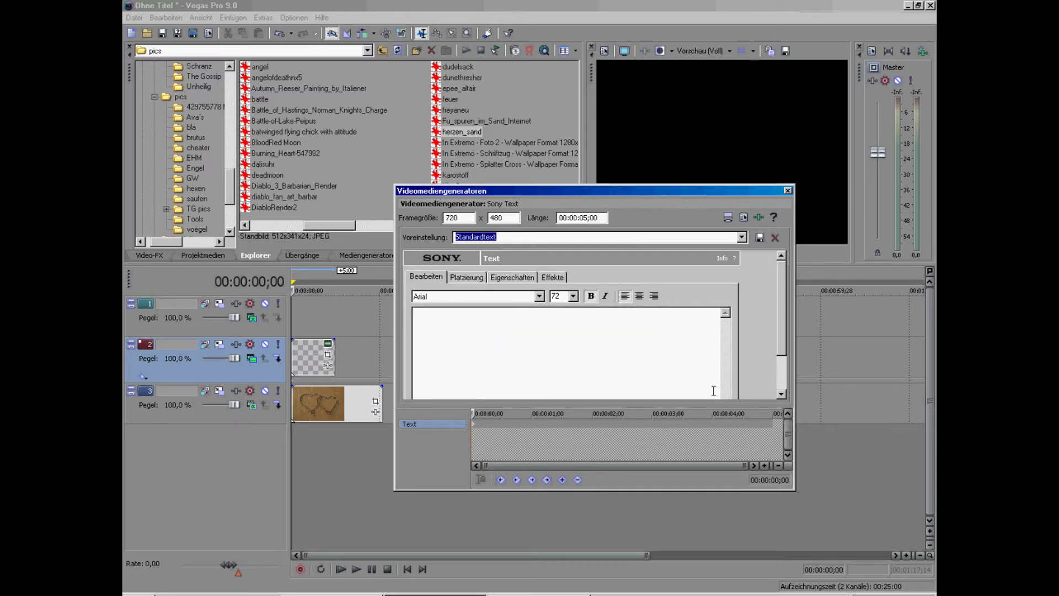
{"action": "type", "text": "A"}
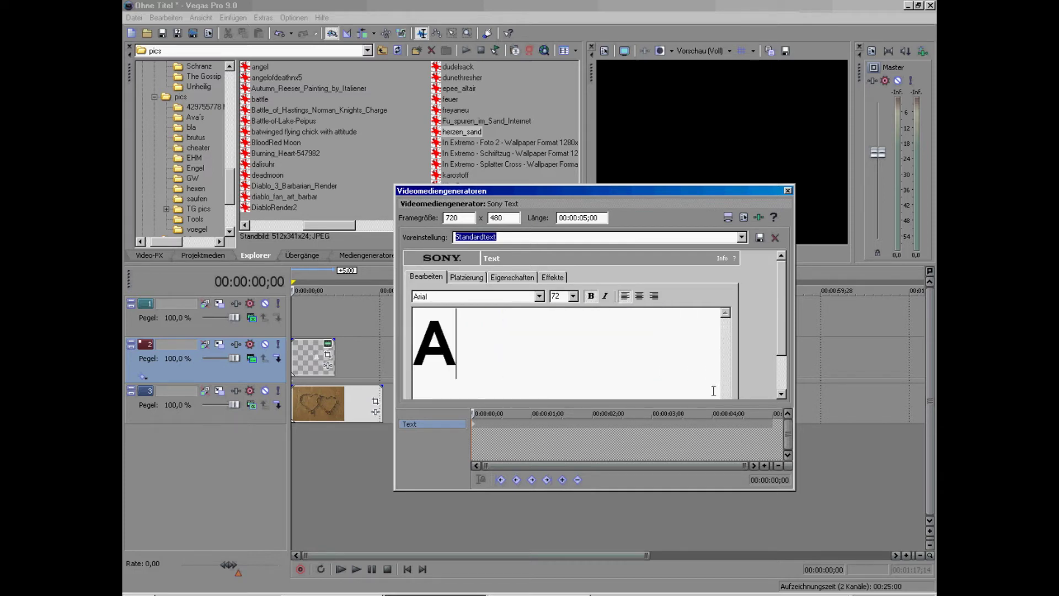
{"action": "type", "text": "boniert"}
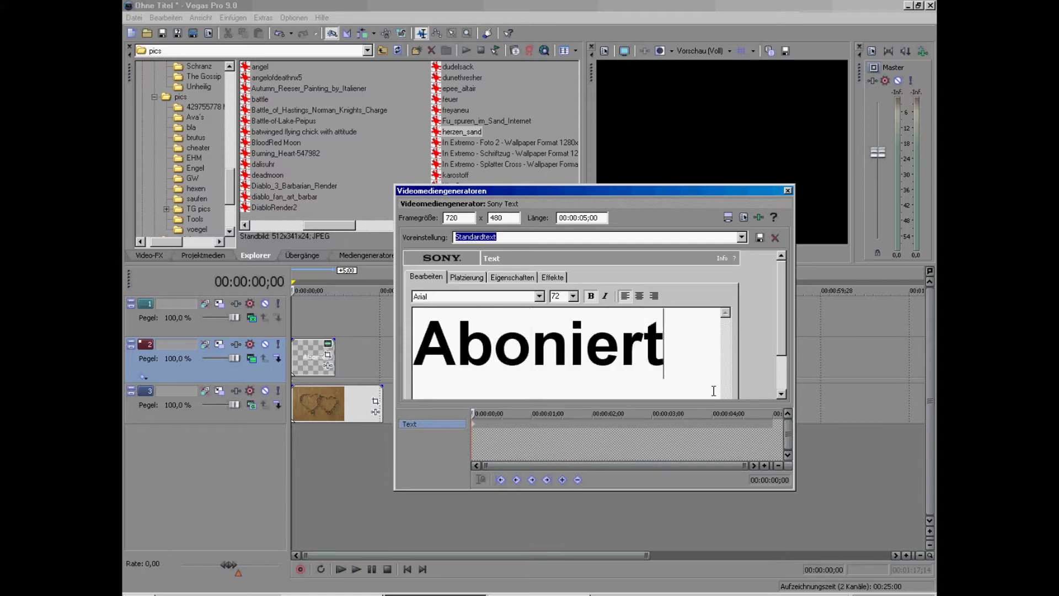
{"action": "type", "text": " mich"}
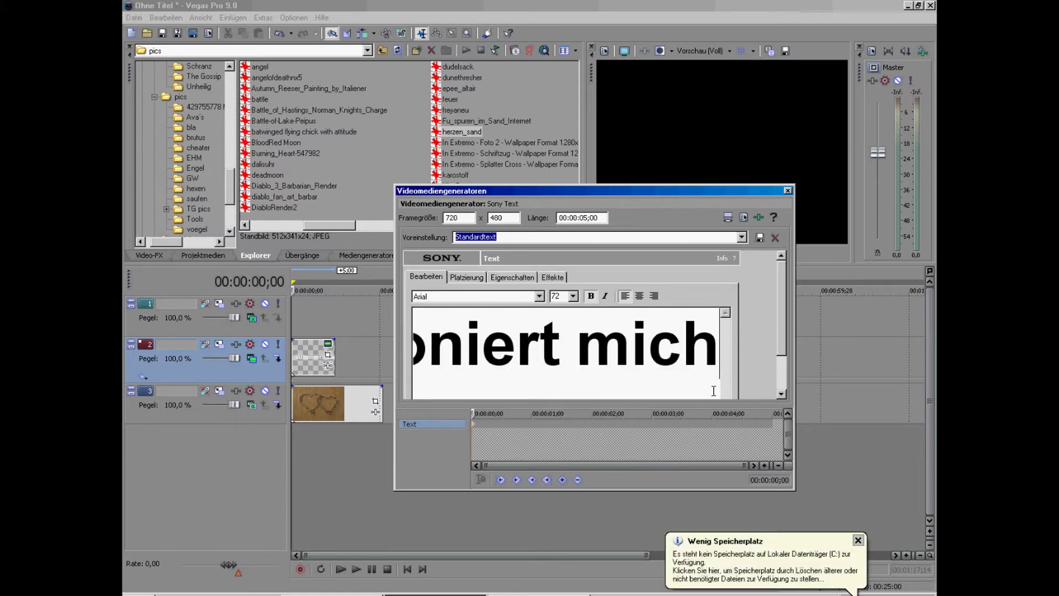
{"action": "left_click", "coordinate": [858, 540]}
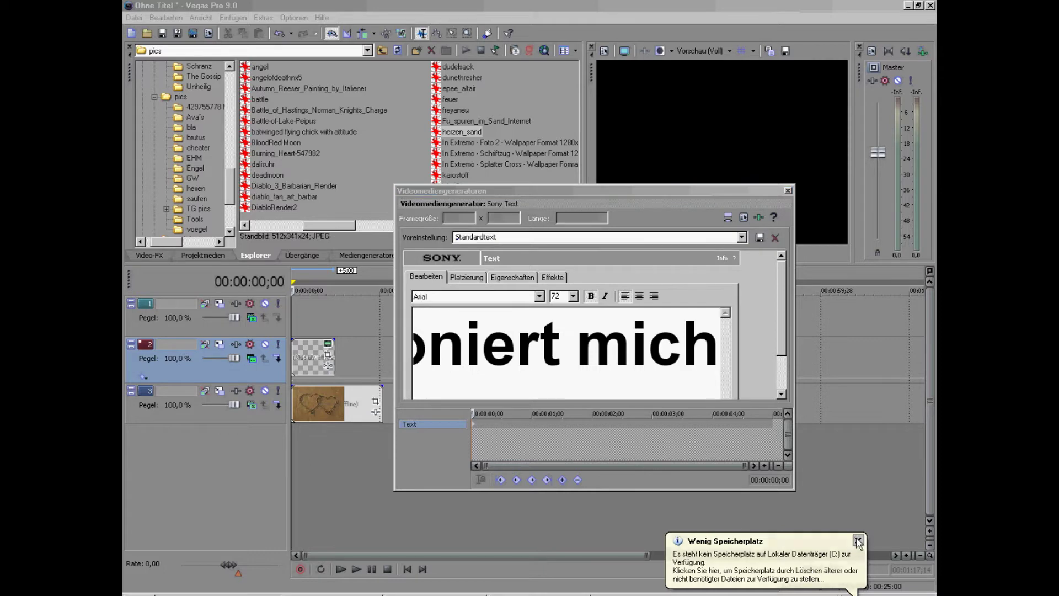
Change the text's font to Gartentika and close the media generator.
{"action": "left_click", "coordinate": [539, 297]}
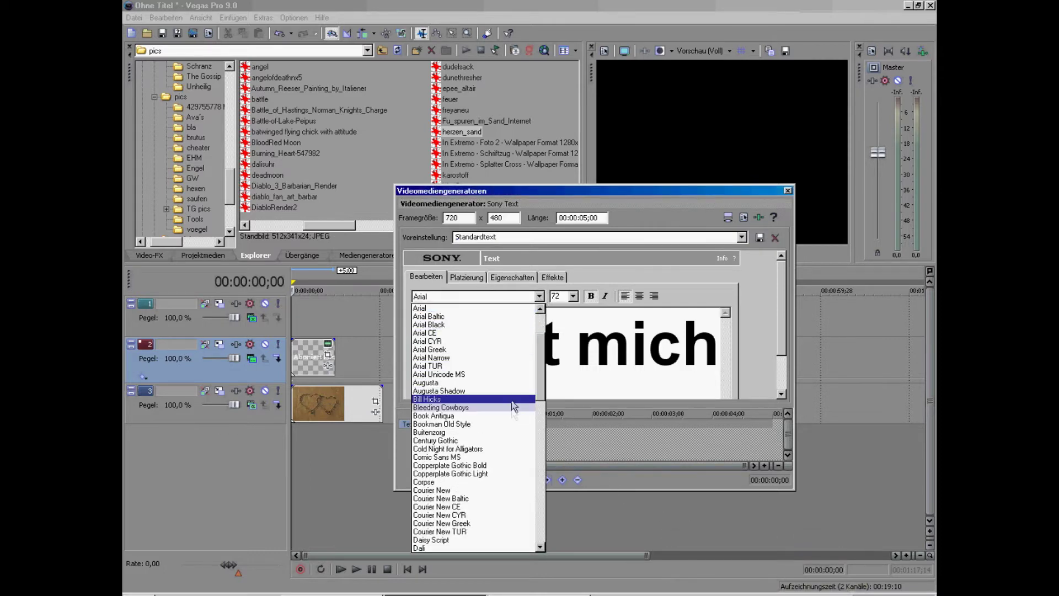
{"action": "scroll", "coordinate": [513, 431], "scroll_direction": "down", "scroll_amount": 2}
{"action": "scroll", "coordinate": [513, 430], "scroll_direction": "down", "scroll_amount": 5}
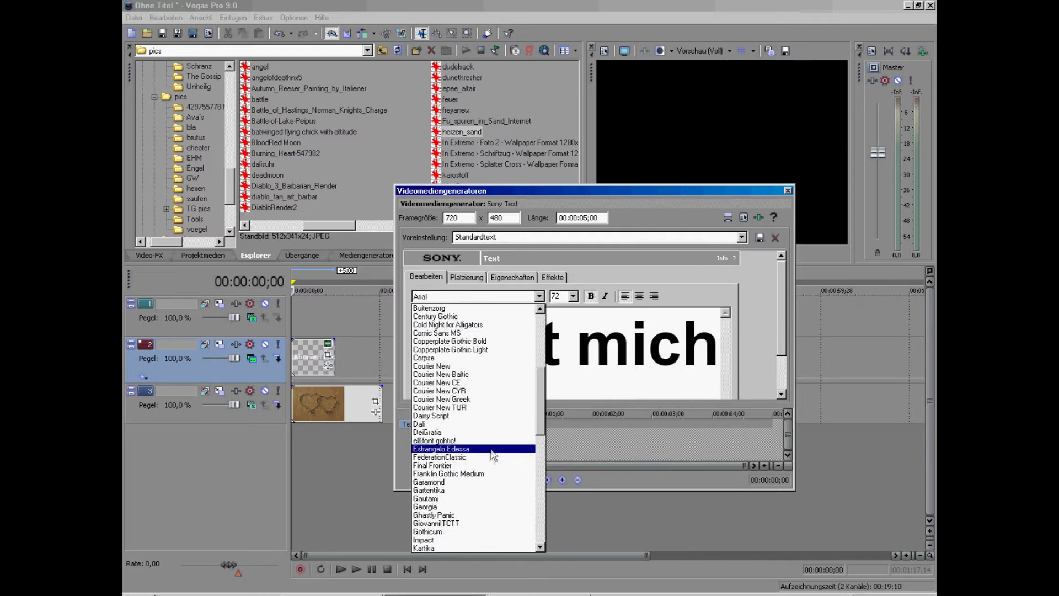
{"action": "left_click", "coordinate": [446, 490]}
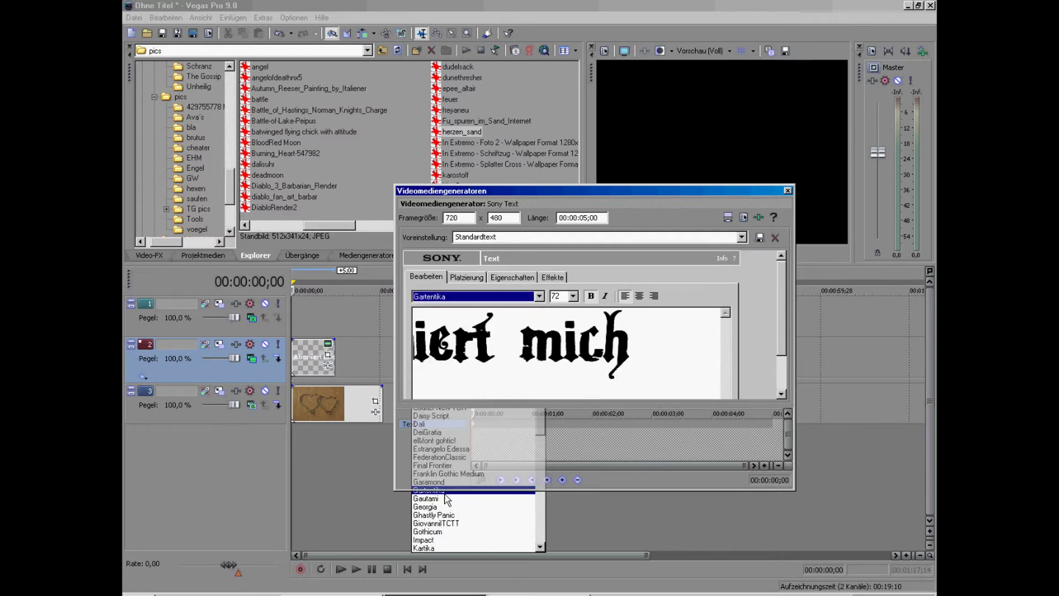
{"action": "left_click", "coordinate": [787, 191]}
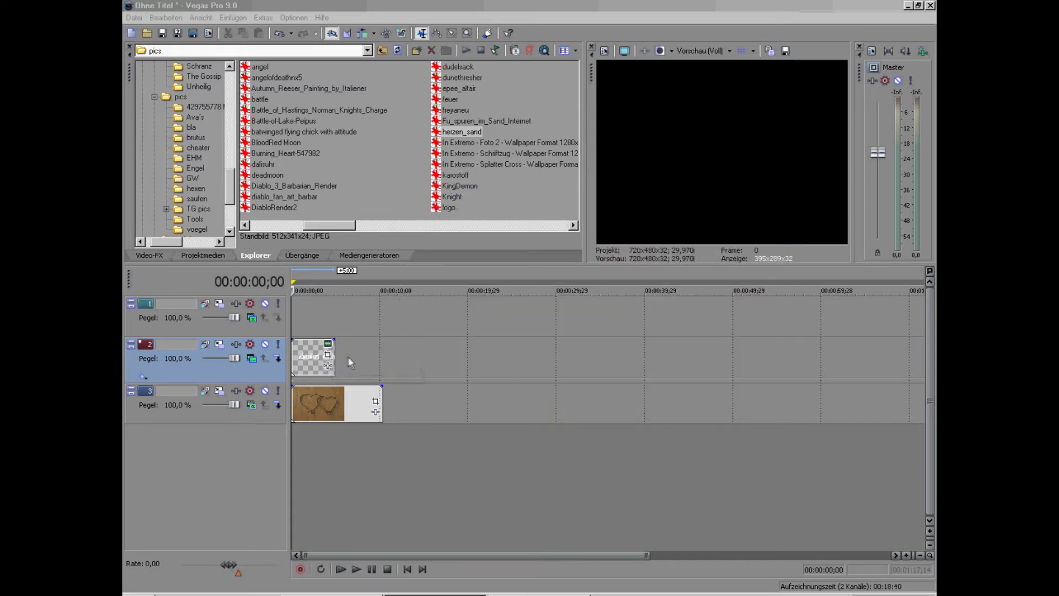
Extend the text event to 10 seconds and trim the hearts image event to the same end.
{"action": "left_click_drag", "start_coordinate": [336, 356], "coordinate": [386, 361]}
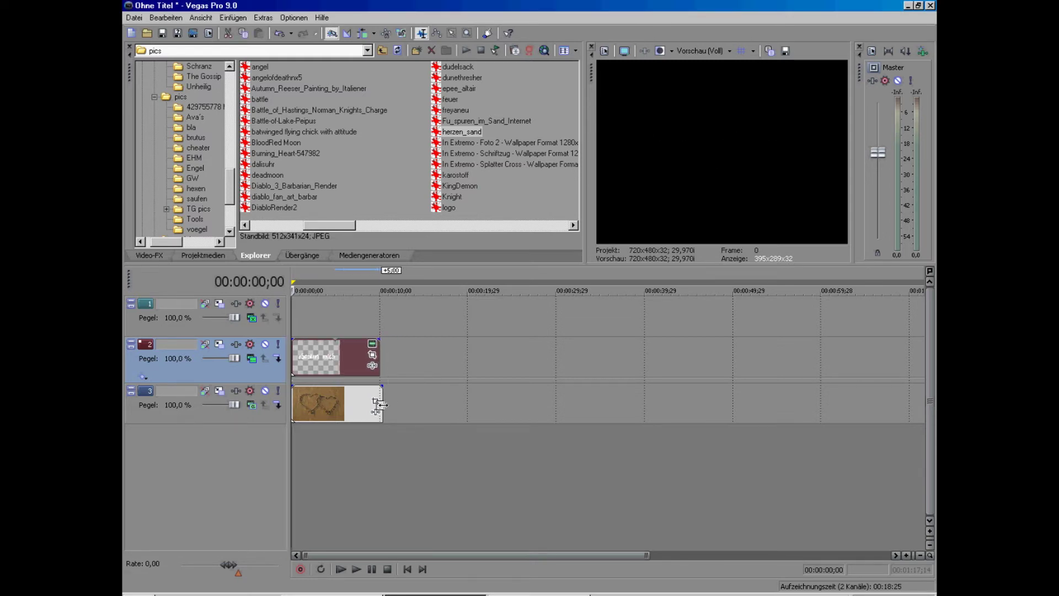
{"action": "left_click_drag", "start_coordinate": [380, 407], "coordinate": [378, 407]}
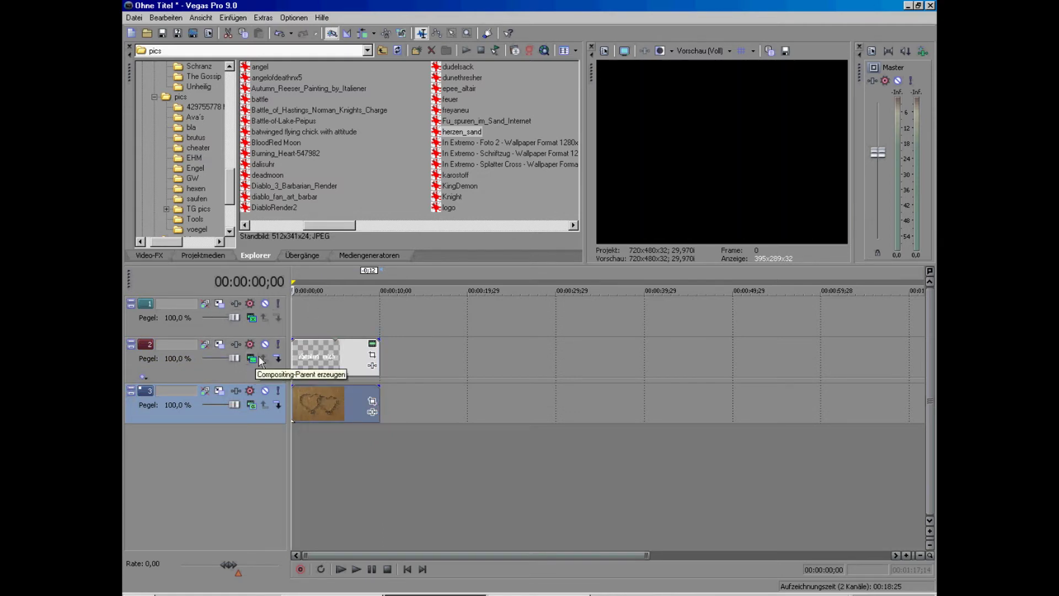
In the text event's Panorama/Cropping, shrink the start frame to about 217 × 145 and place it left of the text at about X -65, Y 227.
{"action": "left_click", "coordinate": [372, 359]}
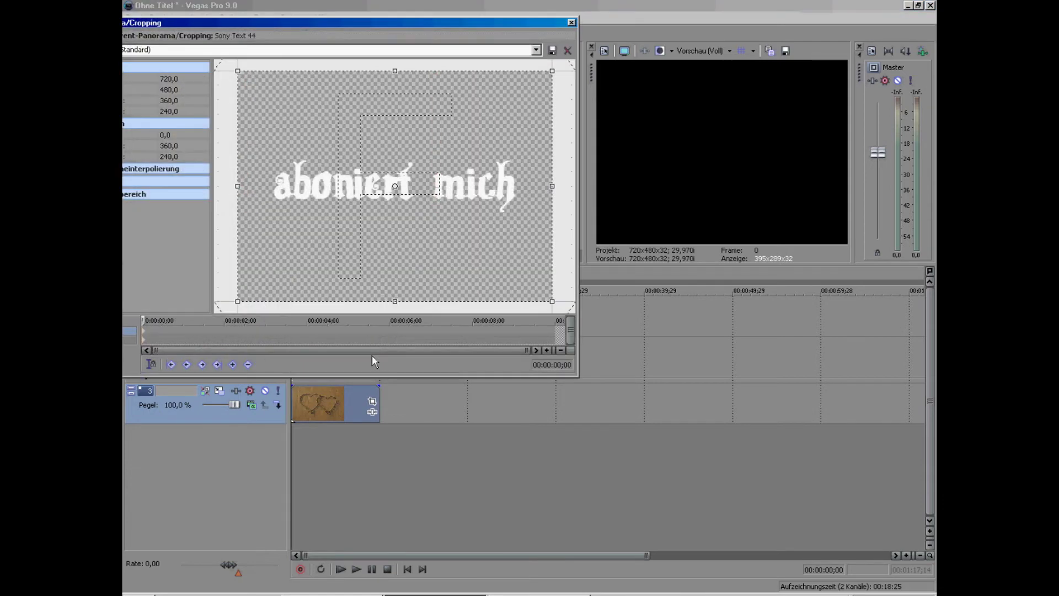
{"action": "scroll", "coordinate": [404, 147], "scroll_direction": "down", "scroll_amount": 5}
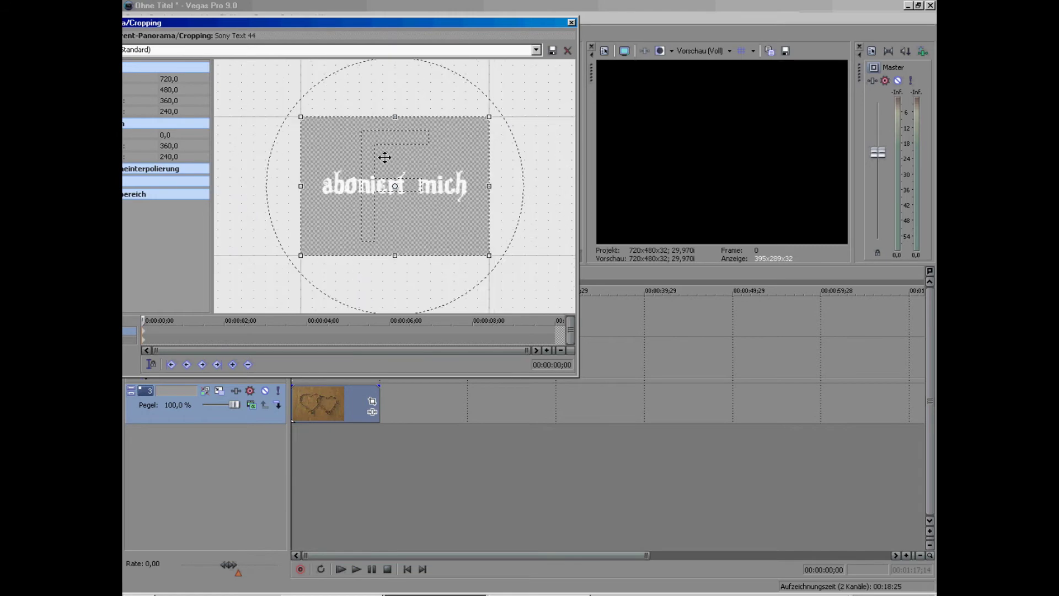
{"action": "left_click_drag", "start_coordinate": [314, 127], "coordinate": [338, 168]}
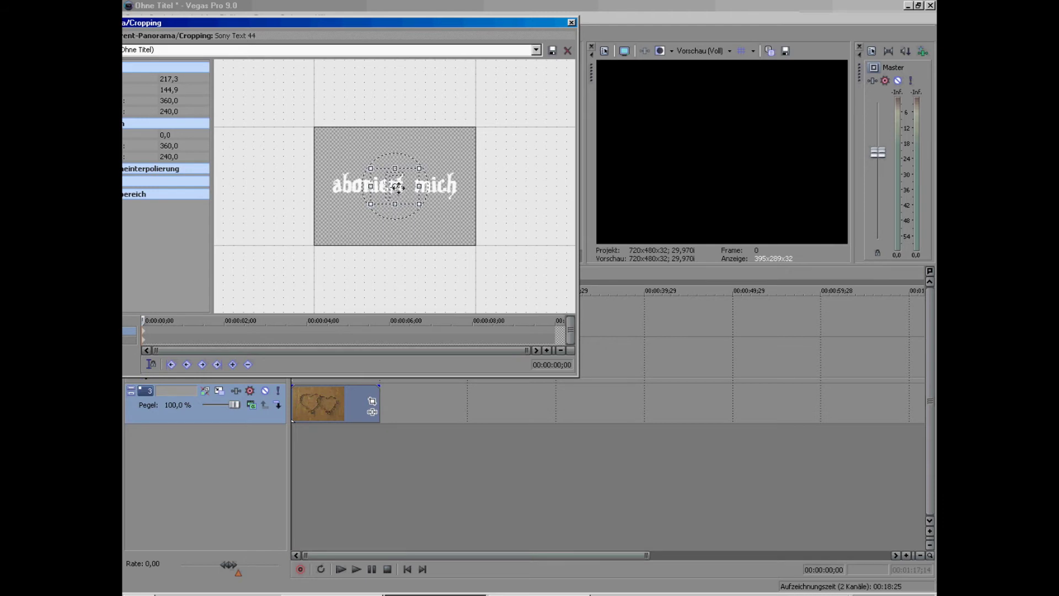
{"action": "left_click_drag", "start_coordinate": [398, 189], "coordinate": [309, 187]}
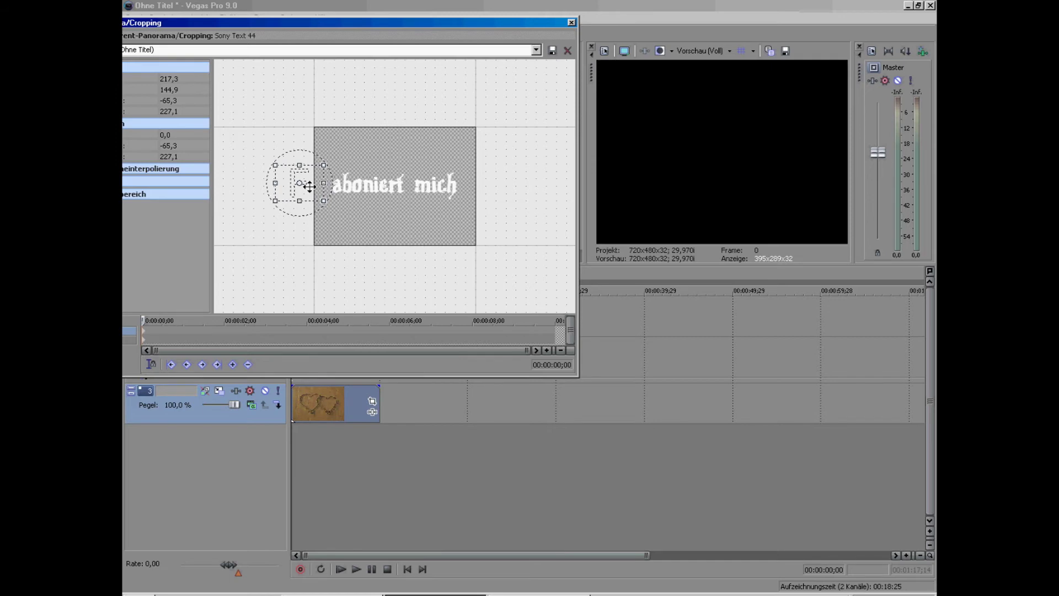
At 00:00:10;00, move the crop frame to the right of the text at about X 831, Y 243, and close Panorama/Cropping.
{"action": "left_click", "coordinate": [555, 330]}
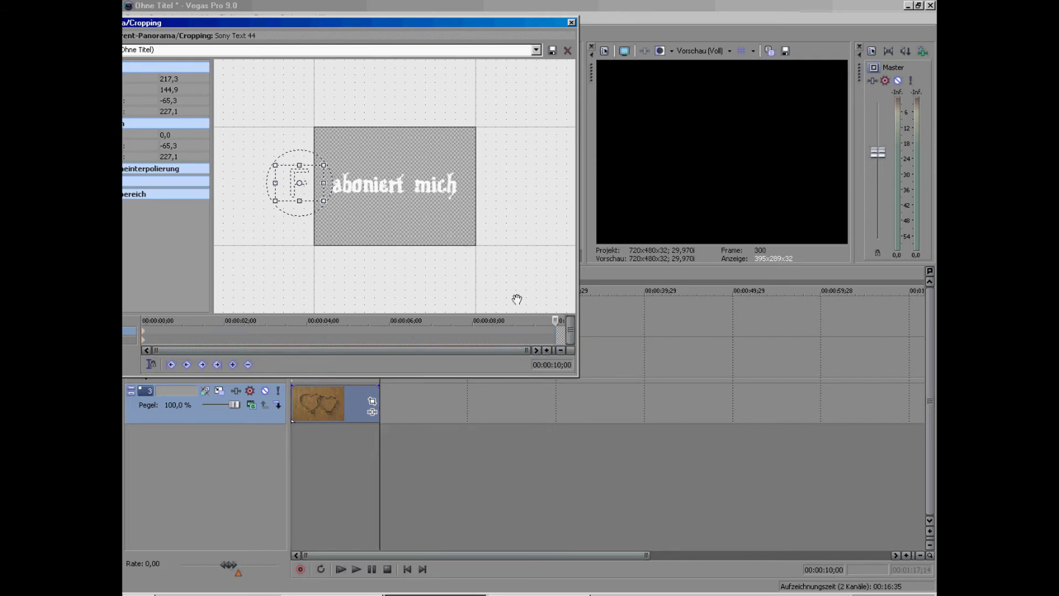
{"action": "double_click", "coordinate": [288, 179]}
{"action": "left_click_drag", "start_coordinate": [390, 184], "coordinate": [506, 185]}
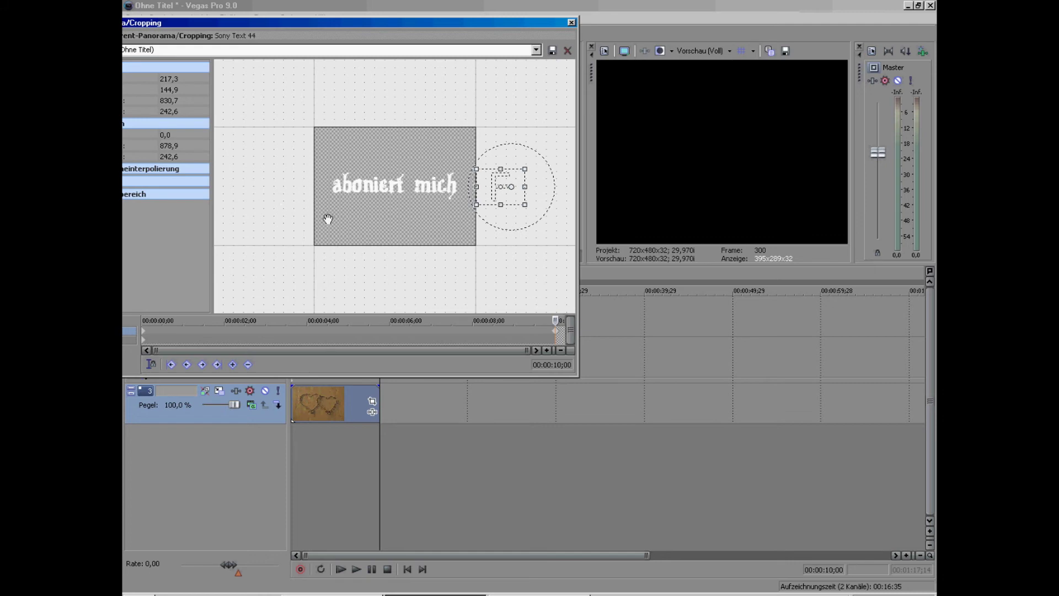
{"action": "left_click", "coordinate": [571, 23]}
Copy the text event onto track 1 as a new copy of the source medium and align it to the timeline start.
{"action": "left_click", "coordinate": [349, 358]}
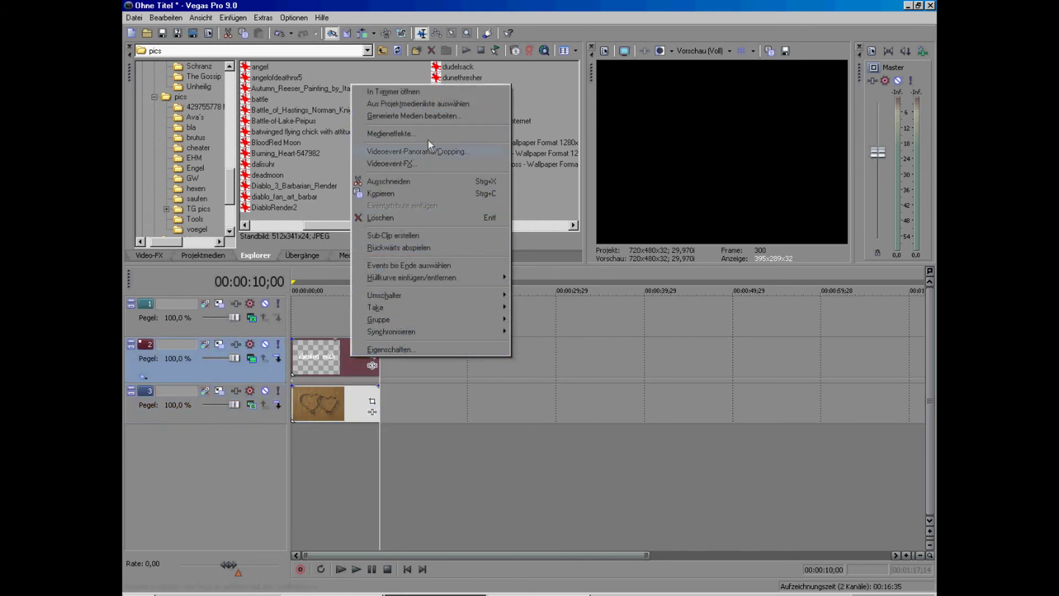
{"action": "left_click", "coordinate": [417, 193]}
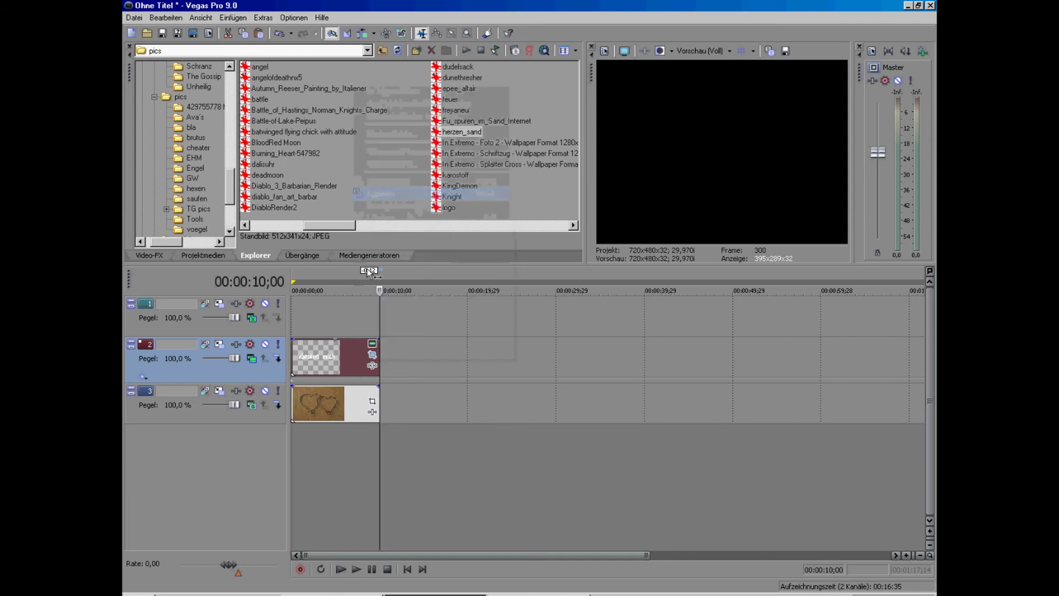
{"action": "right_click", "coordinate": [329, 322]}
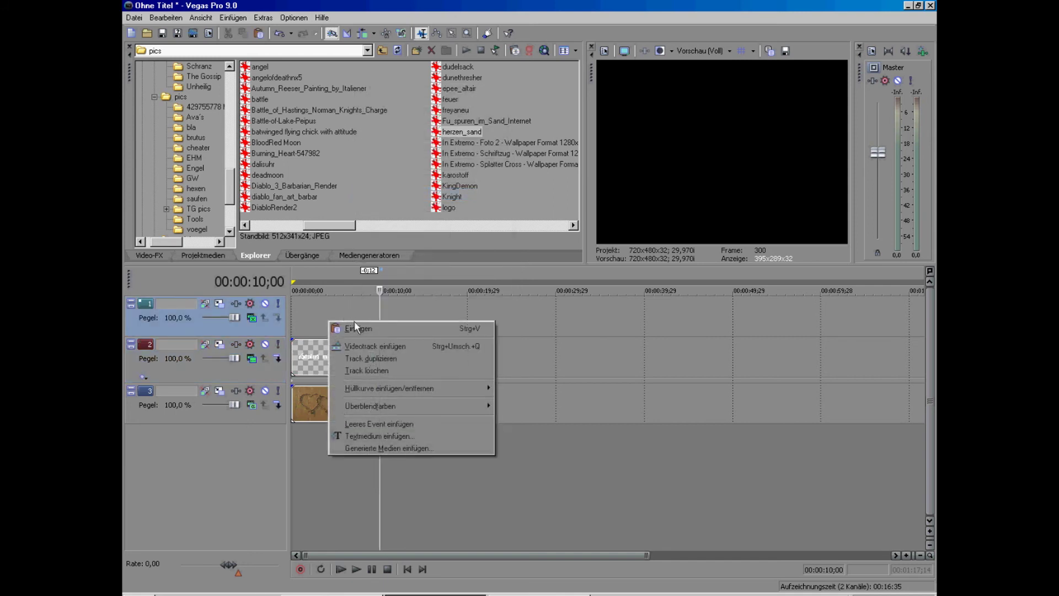
{"action": "left_click", "coordinate": [392, 329]}
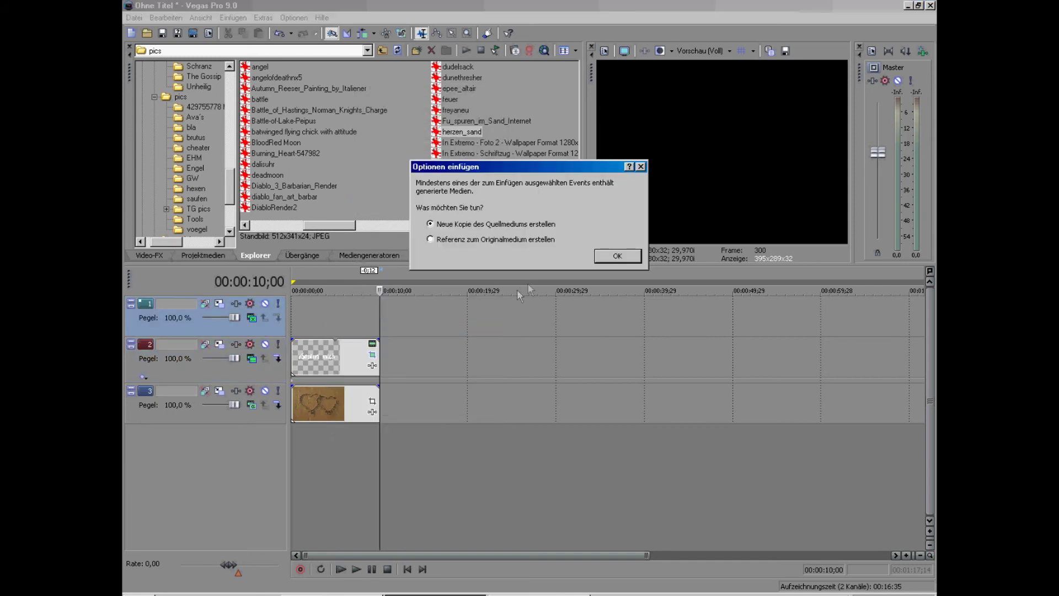
{"action": "left_click", "coordinate": [619, 255]}
{"action": "left_click_drag", "start_coordinate": [434, 317], "coordinate": [345, 321]}
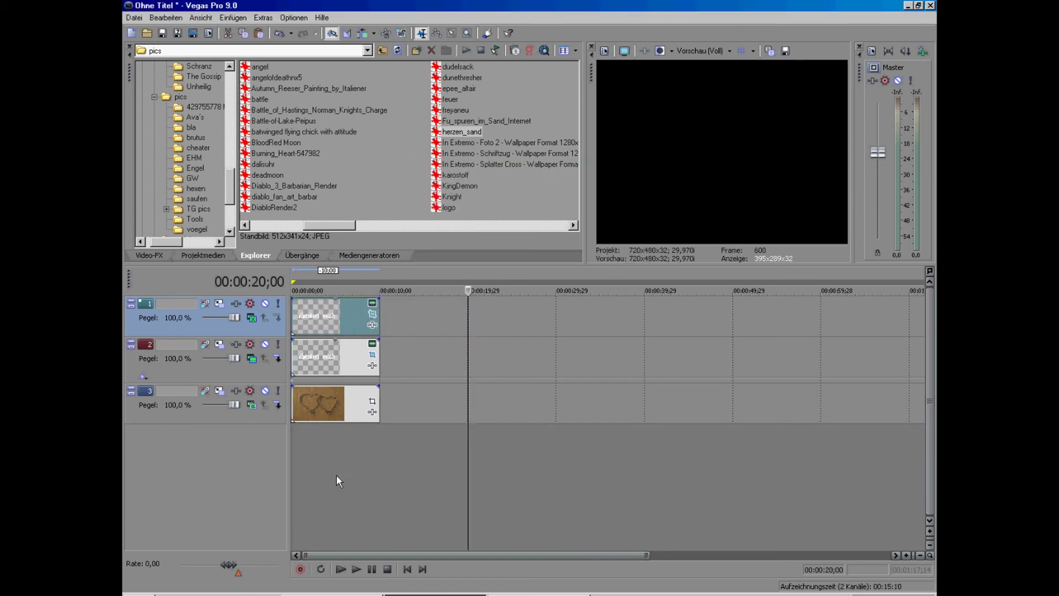
Play the timeline to preview the text effect, and pause the playback.
{"action": "left_click", "coordinate": [340, 569]}
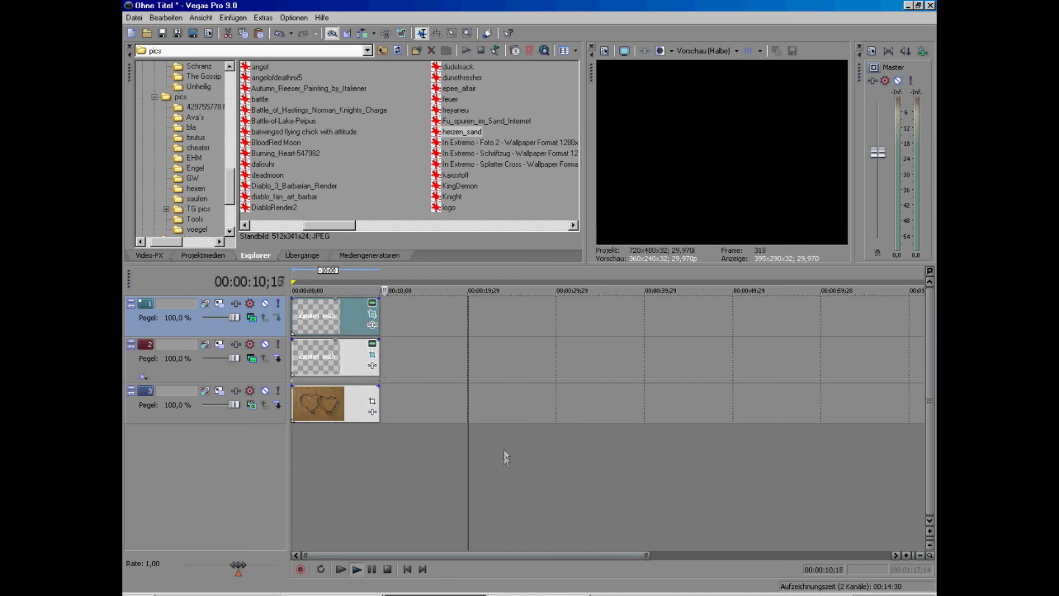
{"action": "left_click", "coordinate": [373, 568]}
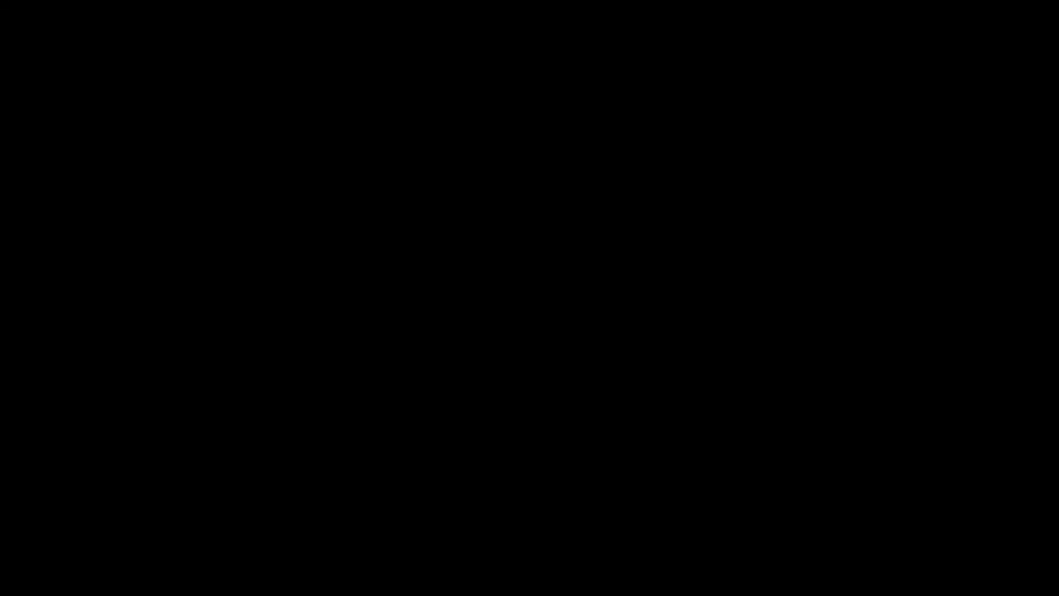